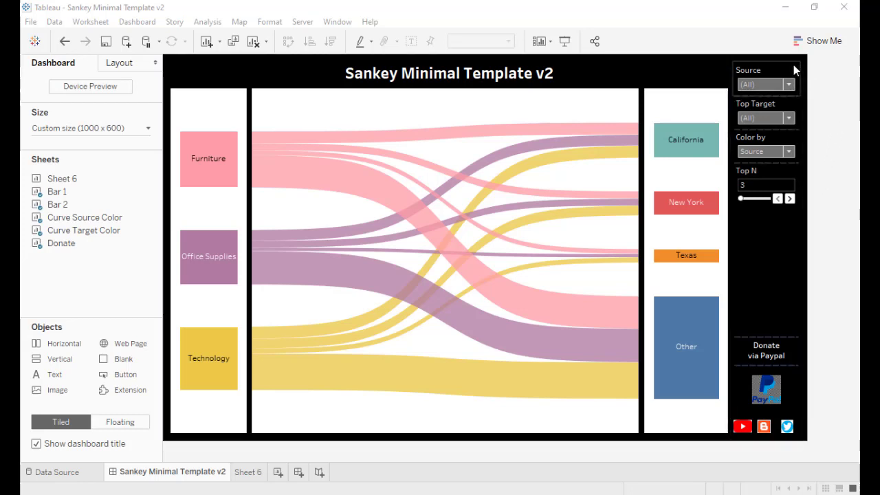
# Exclude Furniture from the Source filter, then include all source categories again
pyautogui.click(777, 84)
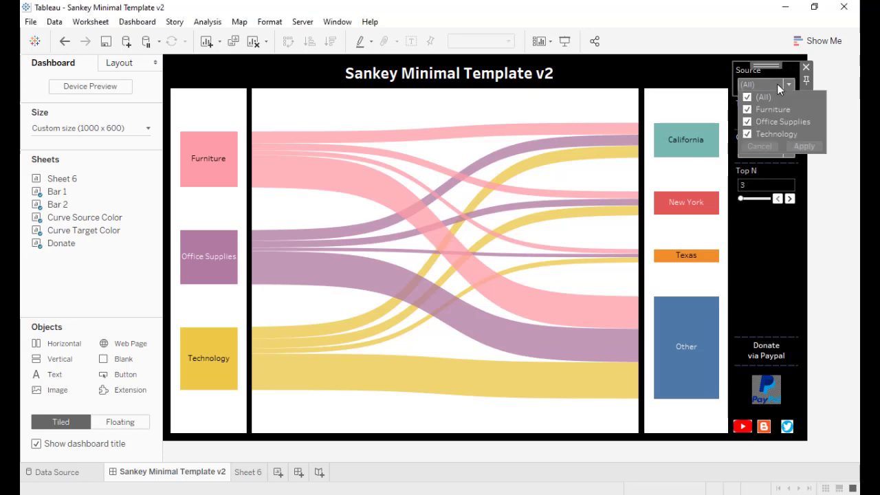
pyautogui.click(748, 110)
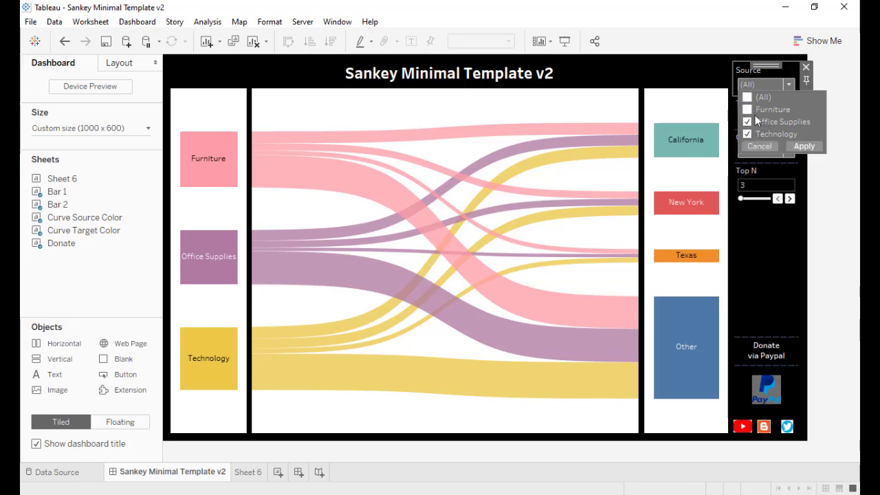
pyautogui.click(804, 147)
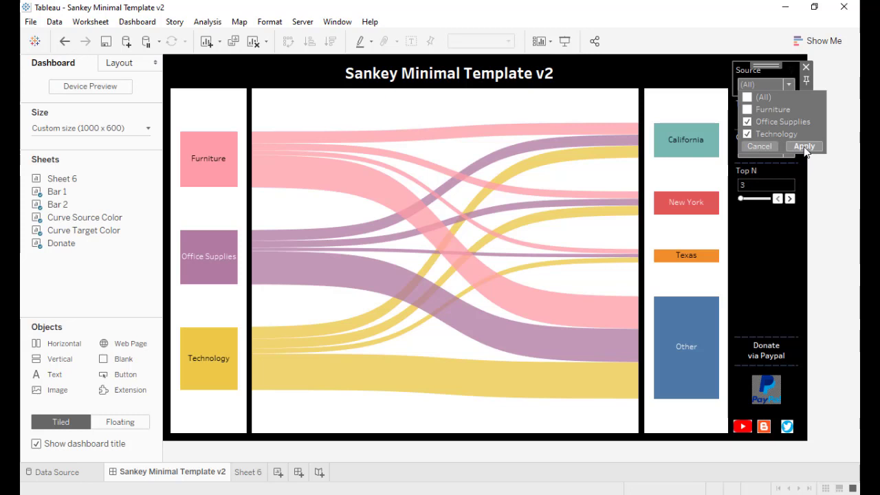
pyautogui.click(747, 109)
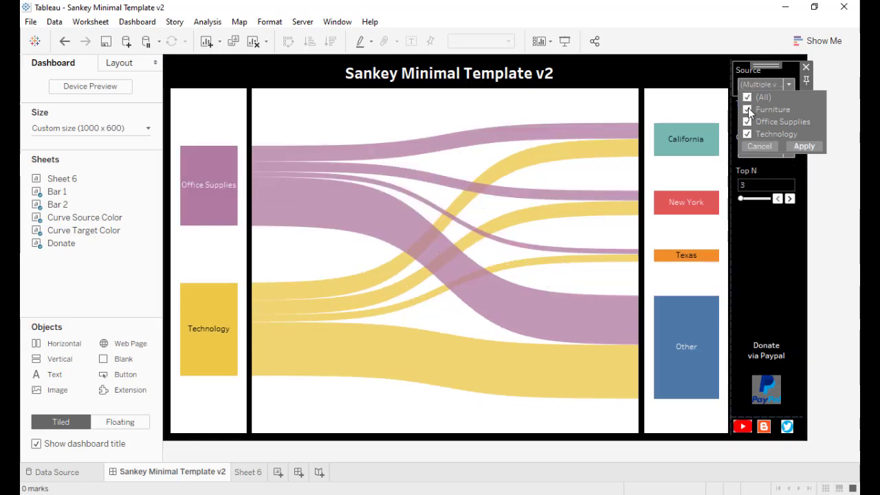
pyautogui.click(808, 147)
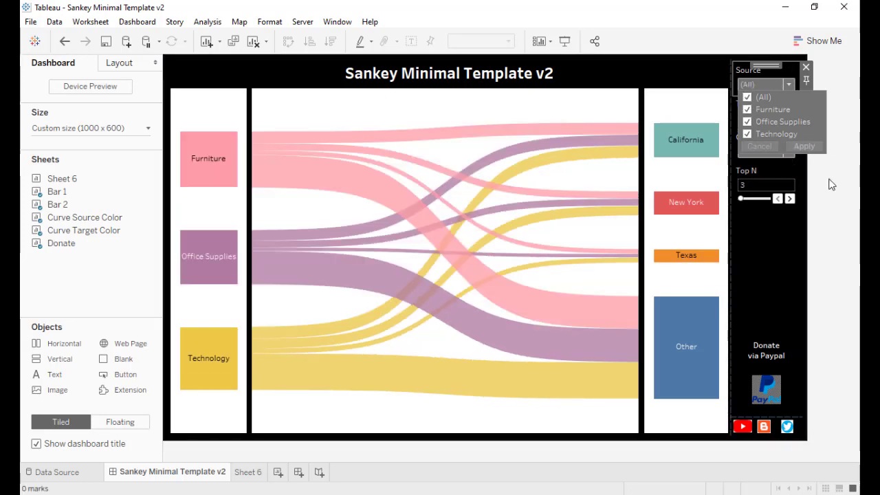
pyautogui.click(823, 180)
# Exclude California and New York from the Top Target filter, then restore all four targets
pyautogui.click(788, 119)
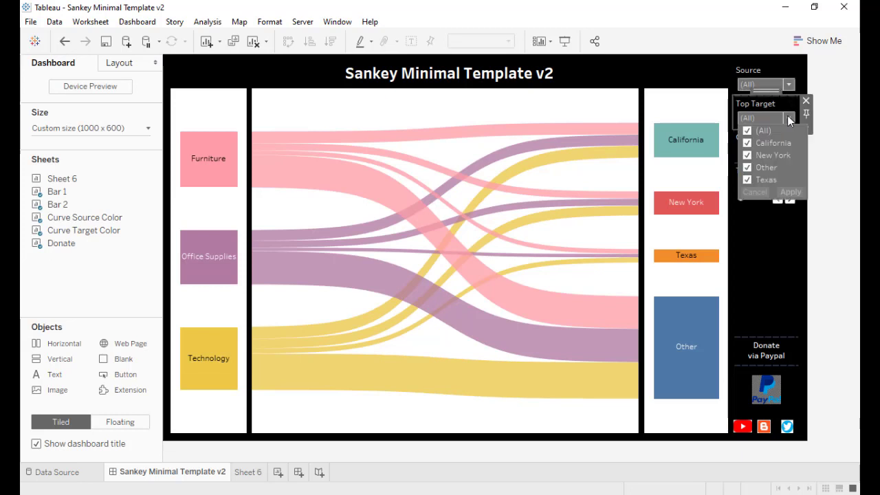
pyautogui.click(747, 143)
pyautogui.click(749, 155)
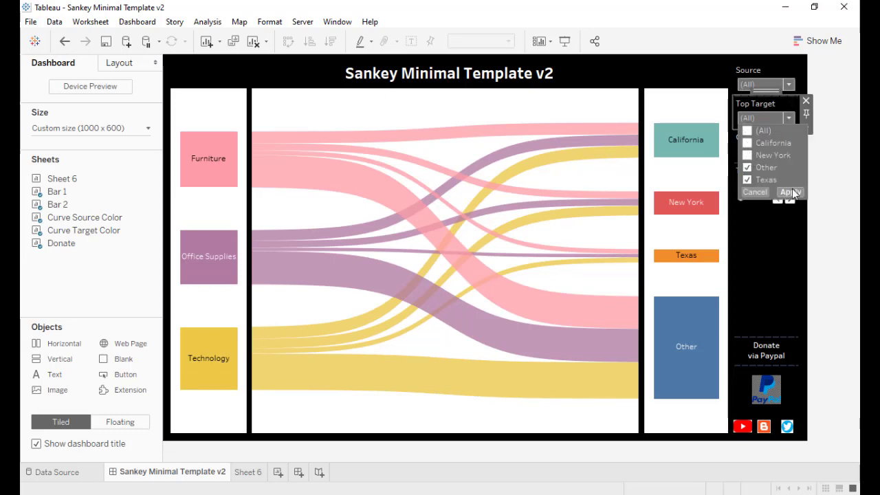
pyautogui.click(790, 195)
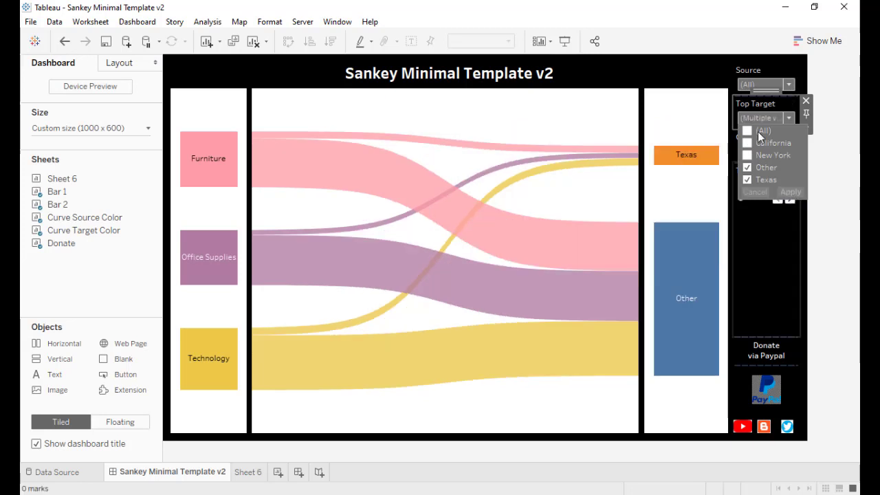
pyautogui.click(749, 132)
pyautogui.click(791, 192)
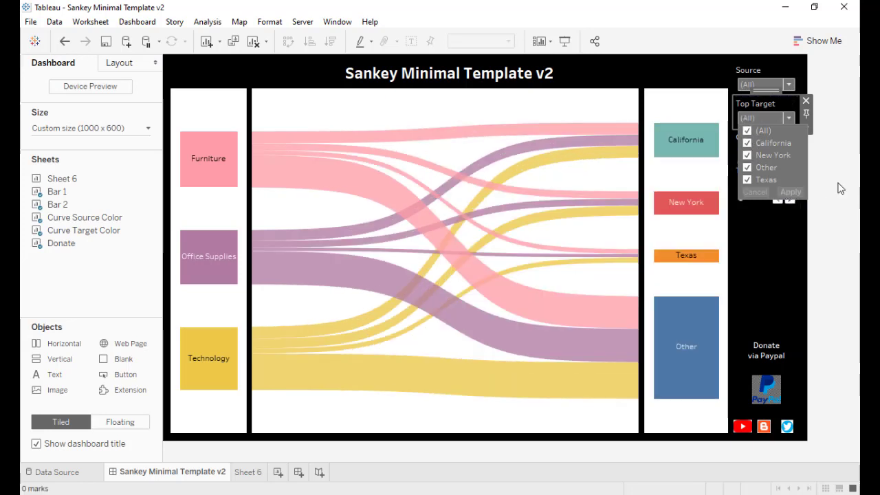
pyautogui.click(761, 290)
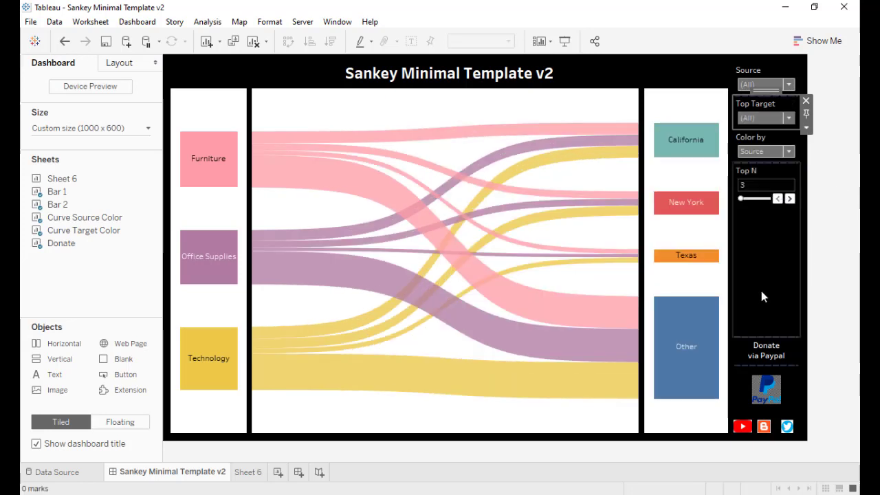
# Colour the Sankey curves by Target, then switch the colour back to Source
pyautogui.click(766, 155)
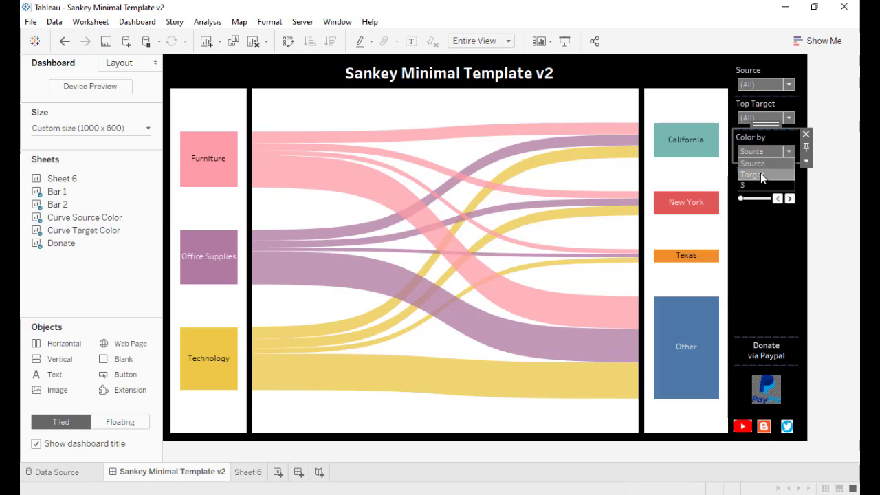
pyautogui.click(760, 174)
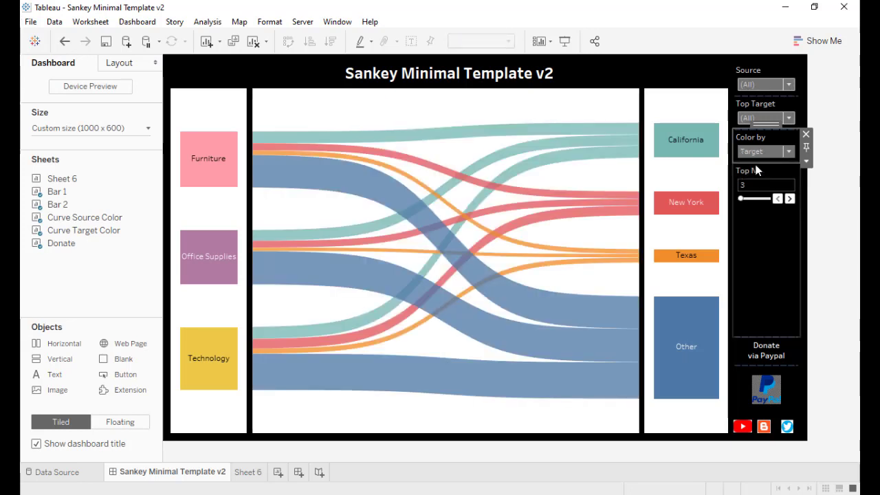
pyautogui.click(756, 152)
pyautogui.click(753, 164)
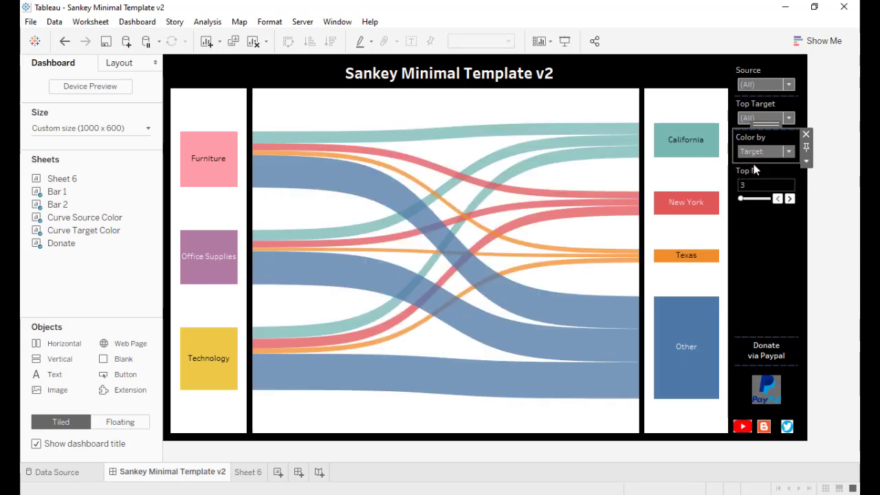
# Raise the Top N parameter from 3 to 6, adding Washington, Pennsylvania and Florida
pyautogui.click(759, 240)
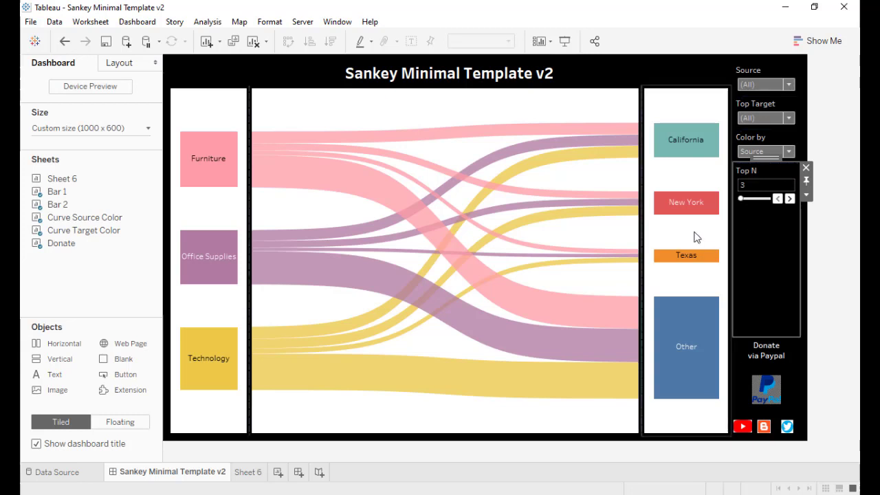
pyautogui.click(789, 200)
pyautogui.click(789, 199)
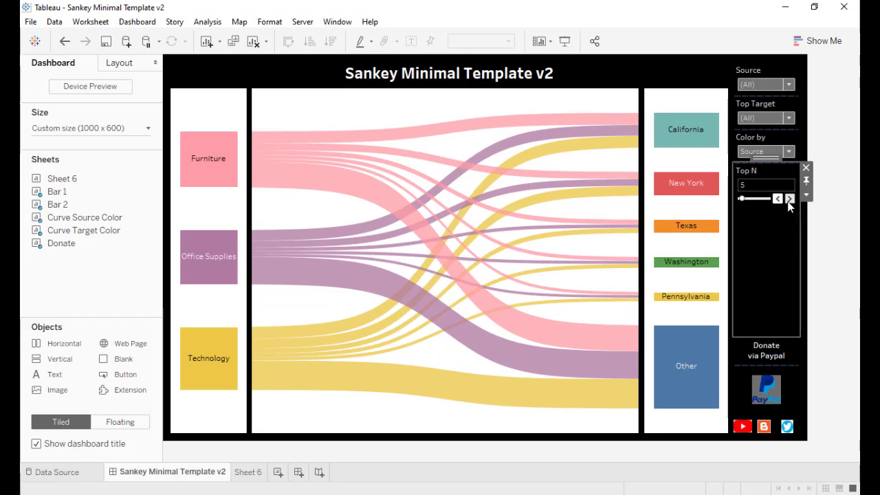
pyautogui.click(789, 199)
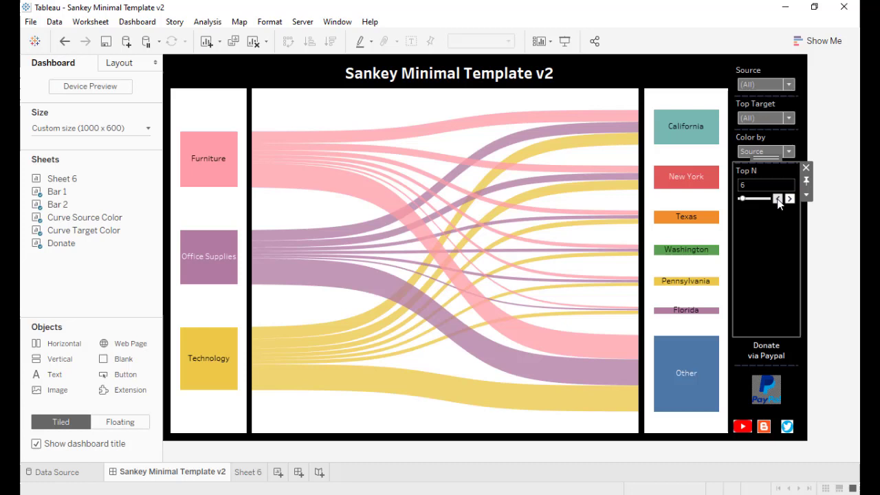
pyautogui.moveTo(684, 375)
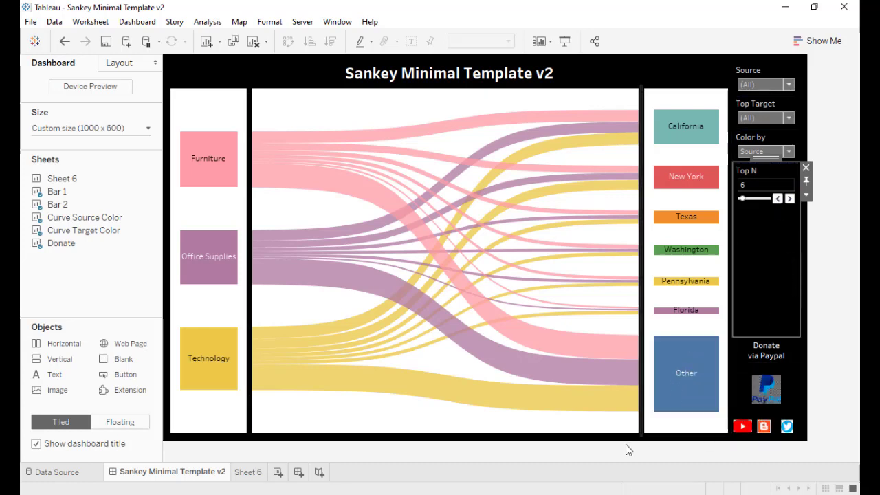
# Go to the empty Sheet 6 and start connecting a new data source
pyautogui.click(251, 480)
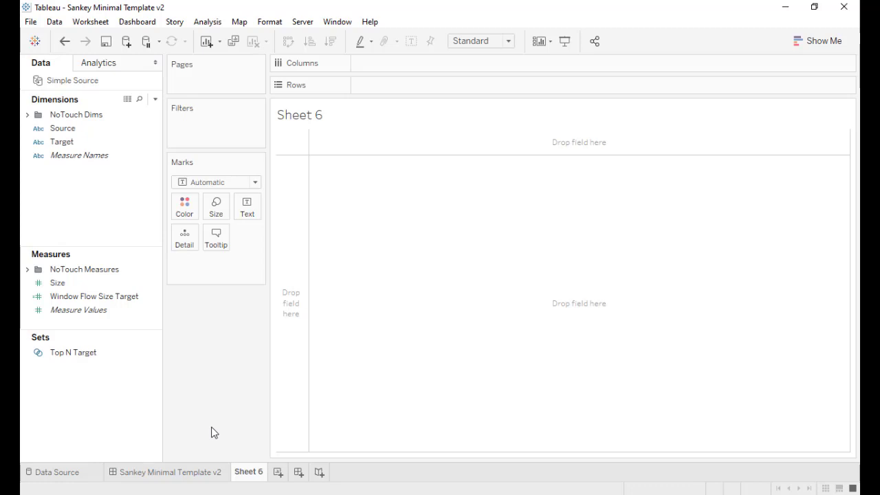
pyautogui.click(126, 43)
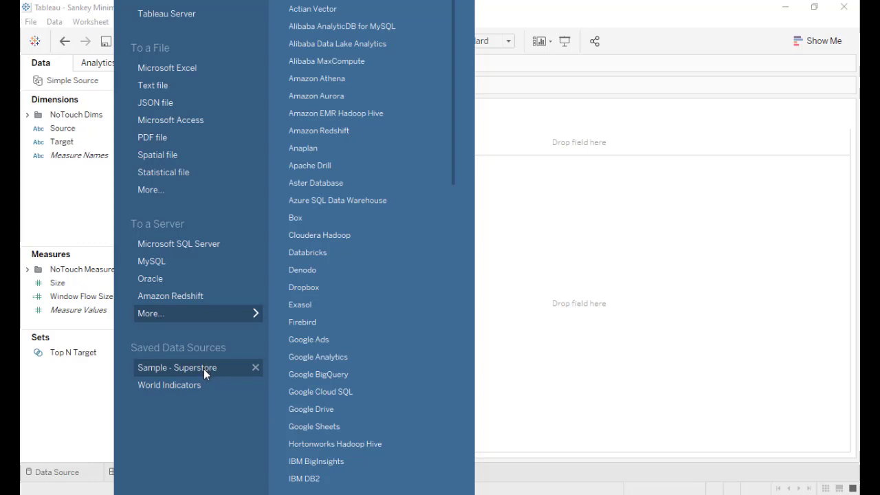
# Connect saved Sample - Superstore, union a second Orders table onto Orders, and return to Sheet 6
pyautogui.click(204, 369)
pyautogui.rightClick(117, 82)
pyautogui.click(165, 87)
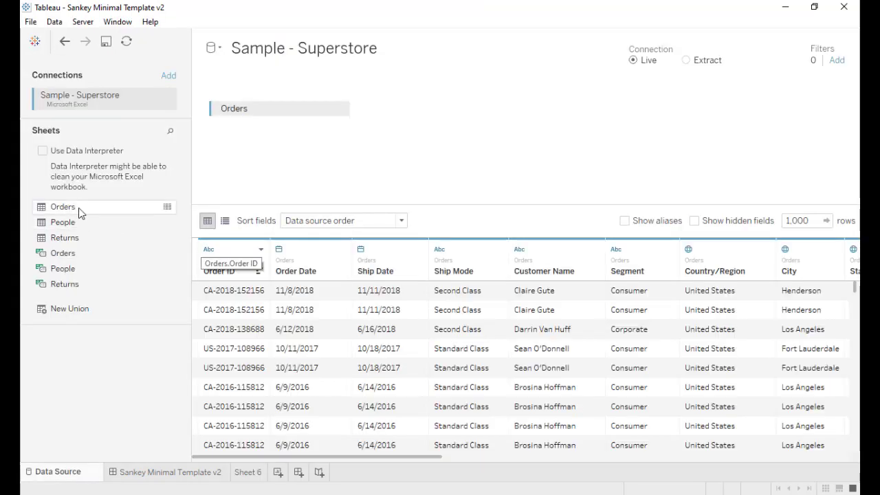
pyautogui.moveTo(78, 207); pyautogui.dragTo(264, 124)
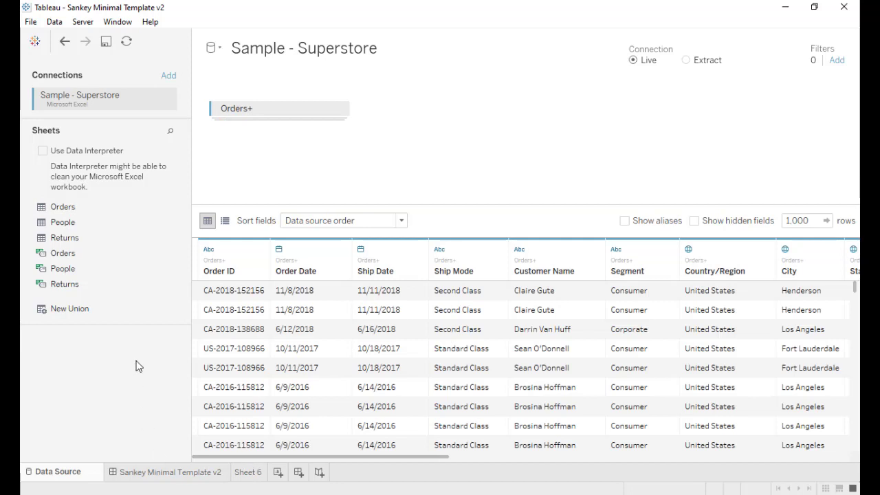
pyautogui.click(249, 472)
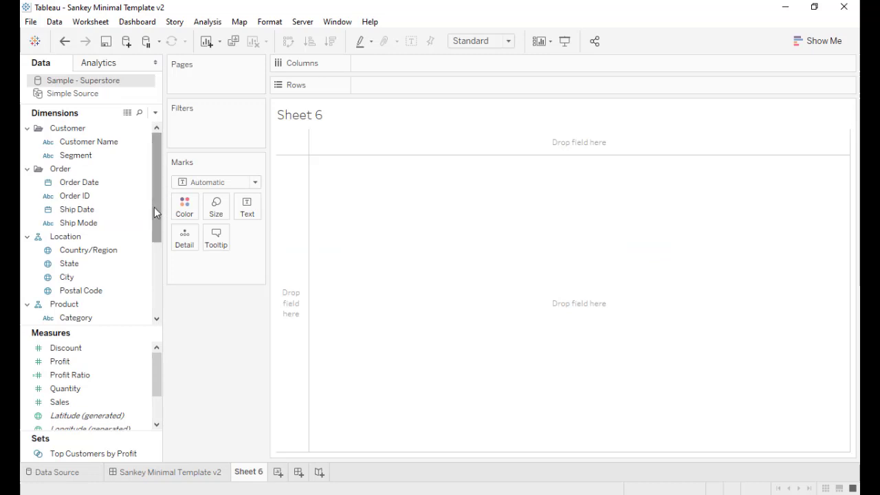
# Rename the Region field to Source
pyautogui.moveTo(154, 207); pyautogui.dragTo(161, 294)
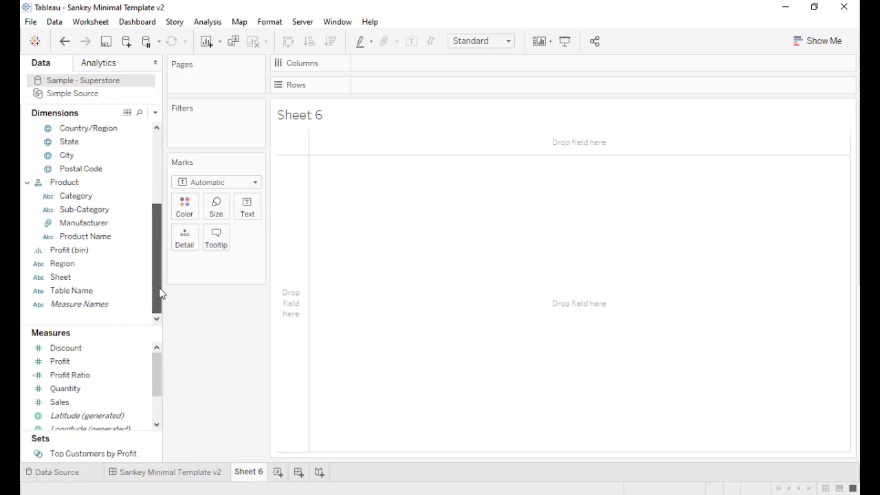
pyautogui.rightClick(95, 268)
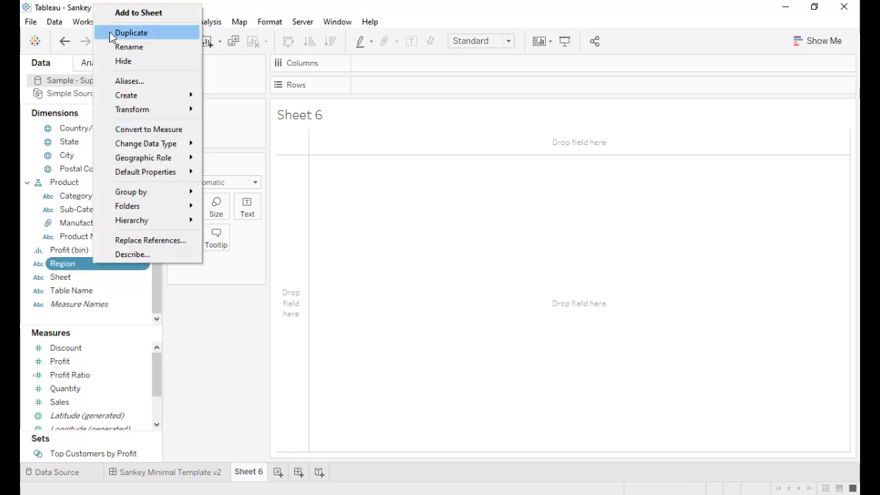
pyautogui.click(138, 48)
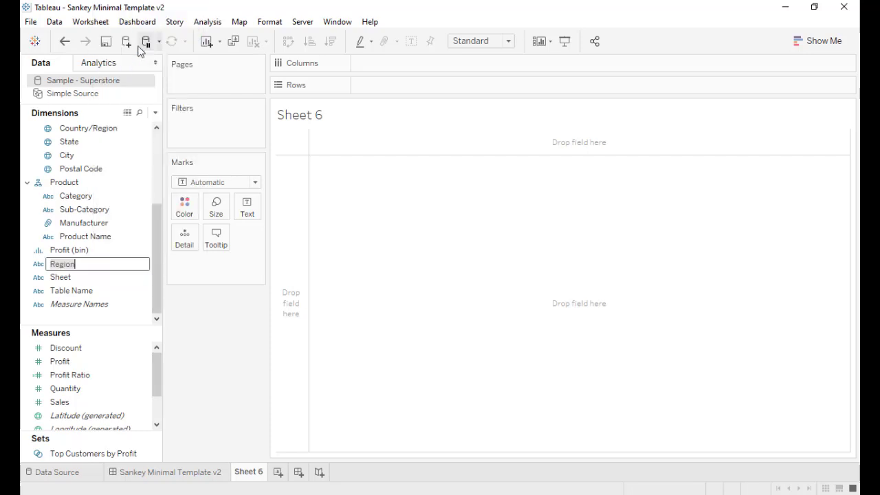
pyautogui.press('BackSpace')
pyautogui.write('Source')
pyautogui.press('Return')
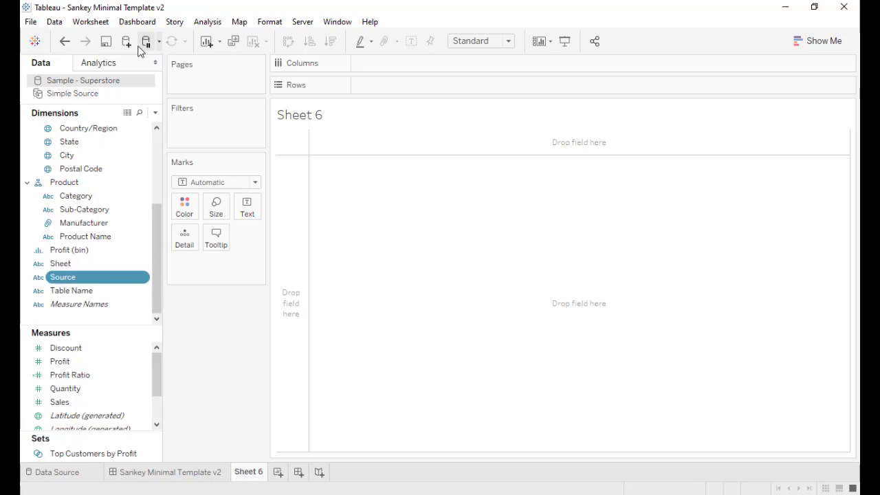
# Rename the Sub-Category field to Target
pyautogui.rightClick(96, 213)
pyautogui.click(132, 249)
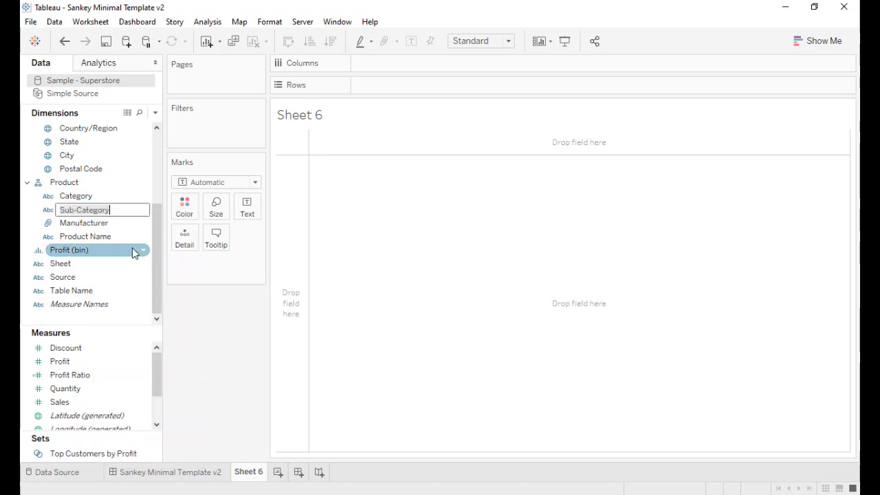
pyautogui.press('BackSpace')
pyautogui.write('Ta')
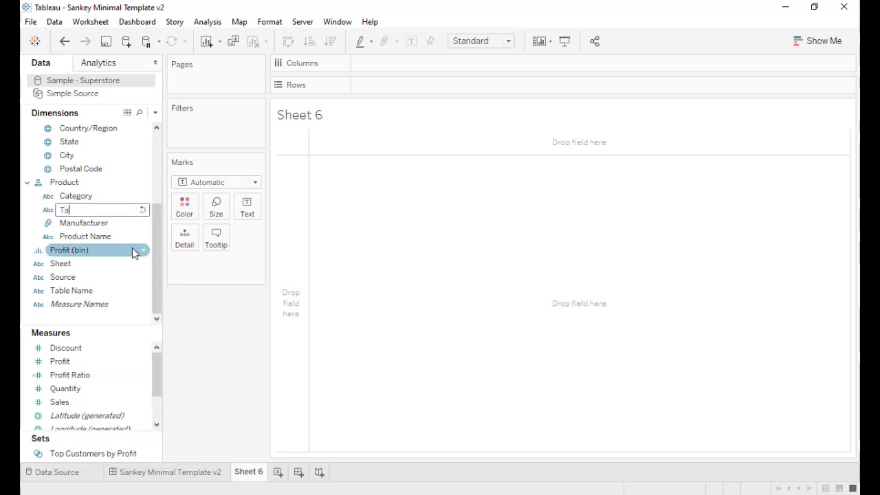
pyautogui.write('rget')
pyautogui.press('Return')
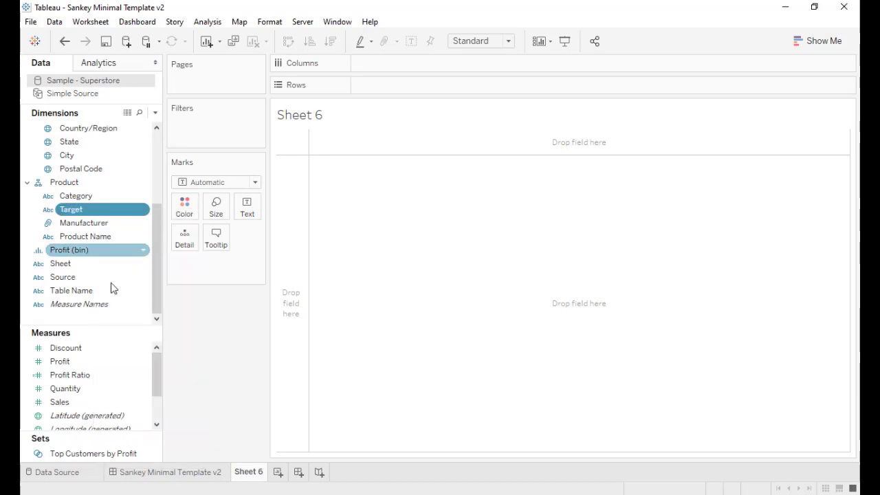
# Rename the Profit field to Size
pyautogui.click(79, 363)
pyautogui.rightClick(79, 363)
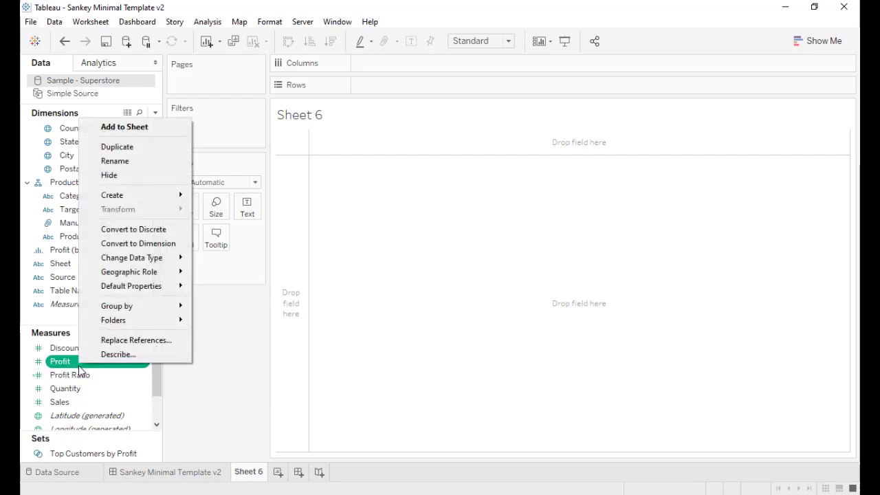
pyautogui.click(121, 161)
pyautogui.press('BackSpace')
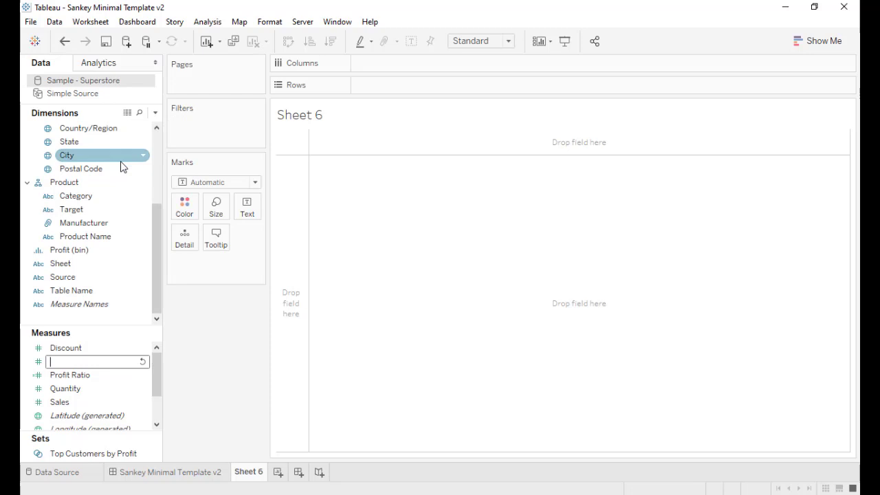
pyautogui.write('Size')
pyautogui.press('Return')
# Open the worksheet behind the dashboard's Sankey chart, then return to the dashboard
pyautogui.click(158, 475)
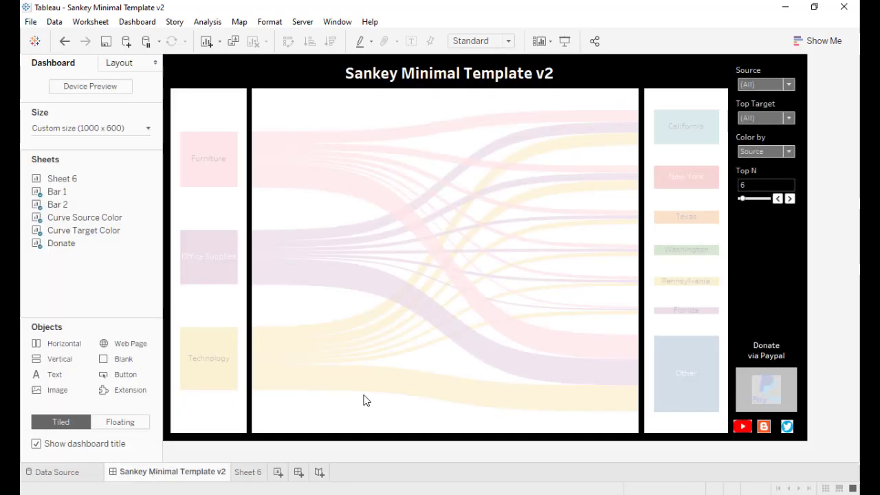
pyautogui.click(601, 103)
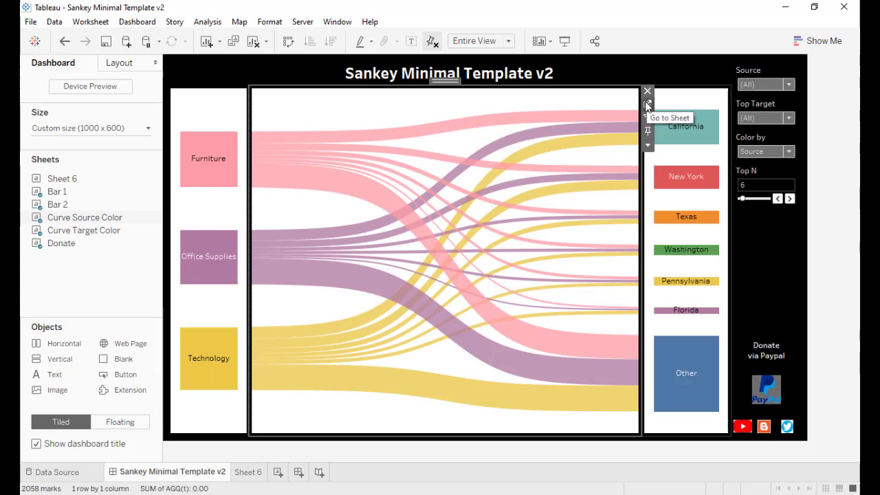
pyautogui.click(647, 105)
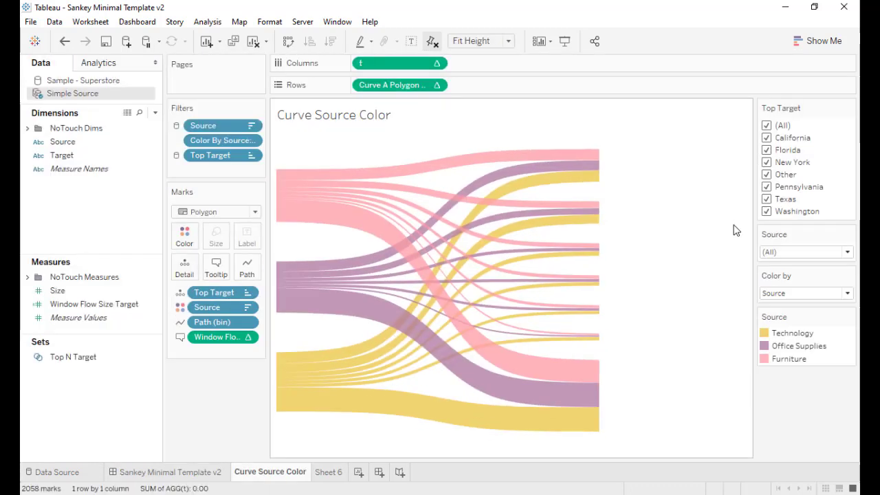
pyautogui.click(65, 41)
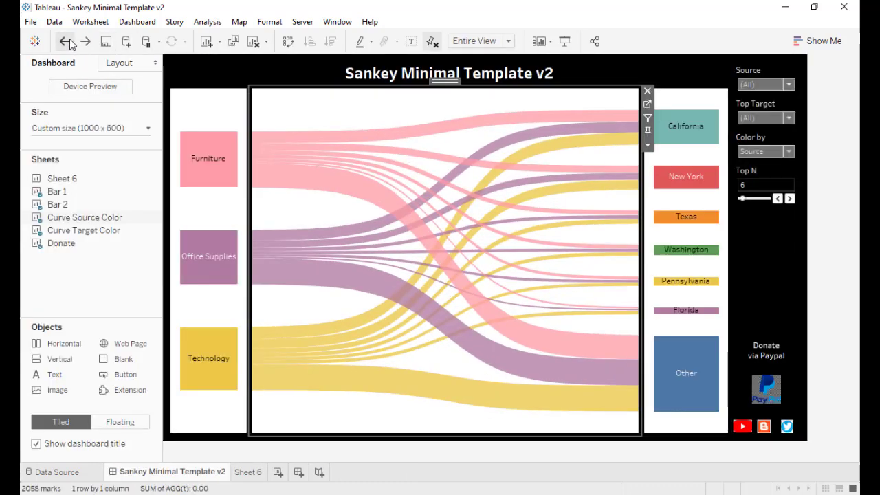
# Lower Top N from 6 to 3 and open the Curve Source Color worksheet
pyautogui.click(737, 200)
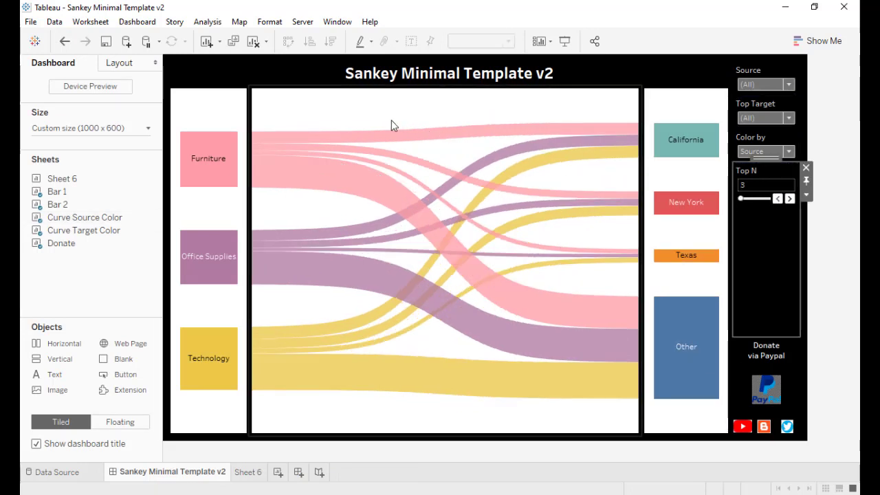
pyautogui.click(614, 105)
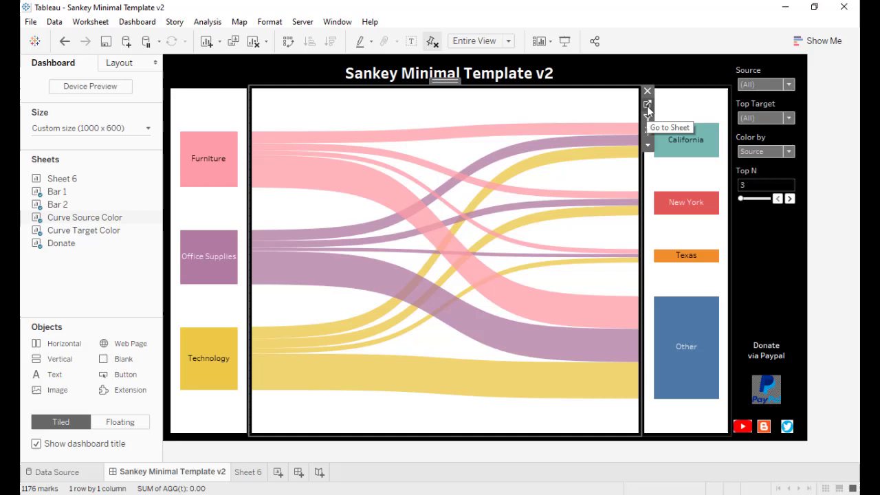
pyautogui.click(647, 108)
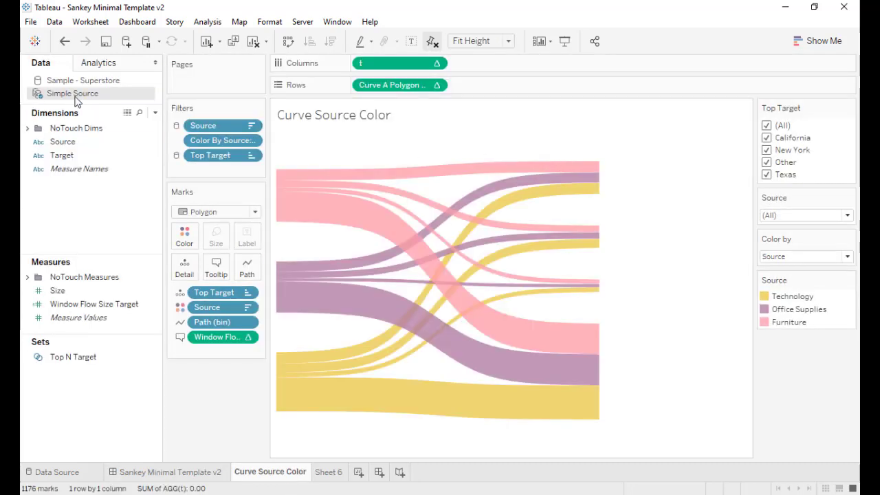
# Replace Simple Source with Sample - Superstore and dismiss the undefined [Size] field error
pyautogui.rightClick(77, 101)
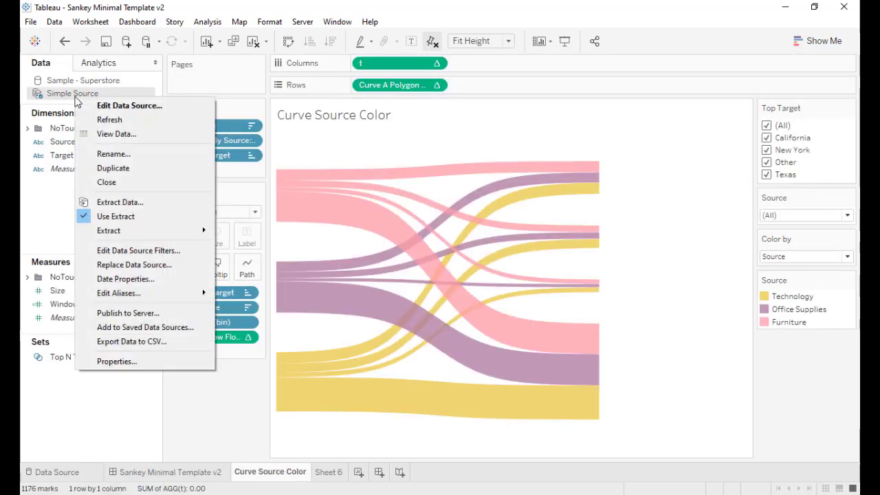
pyautogui.click(121, 268)
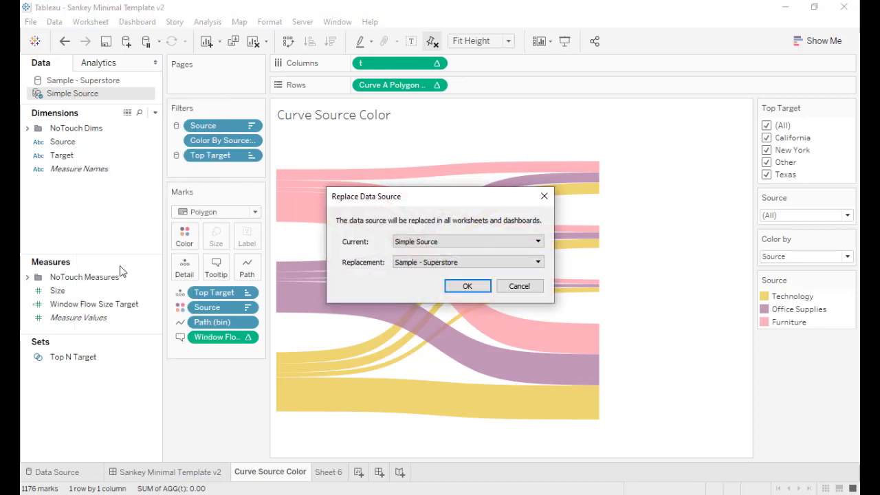
pyautogui.click(459, 262)
pyautogui.click(465, 287)
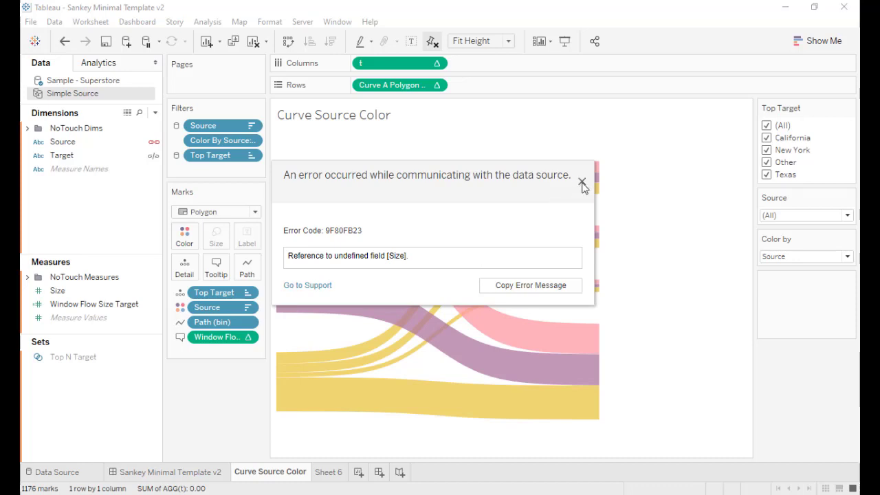
pyautogui.click(583, 183)
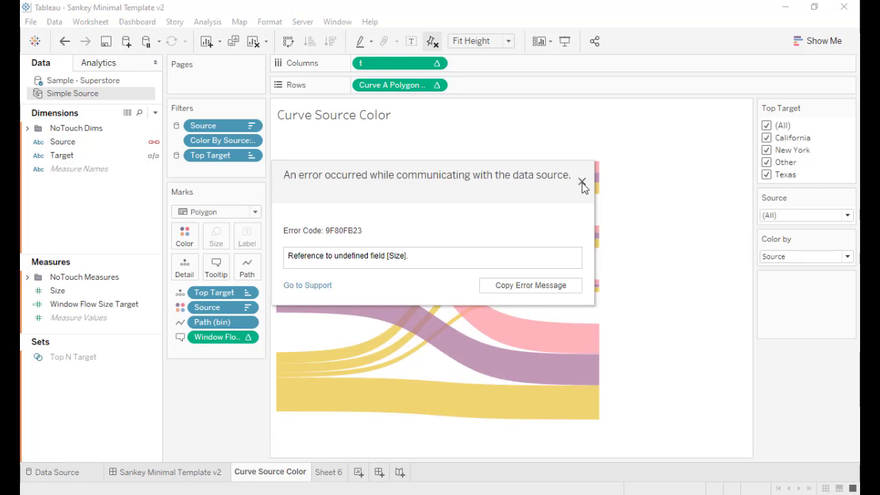
# Dismiss the error again and open the Top N Target set's editor
pyautogui.click(581, 183)
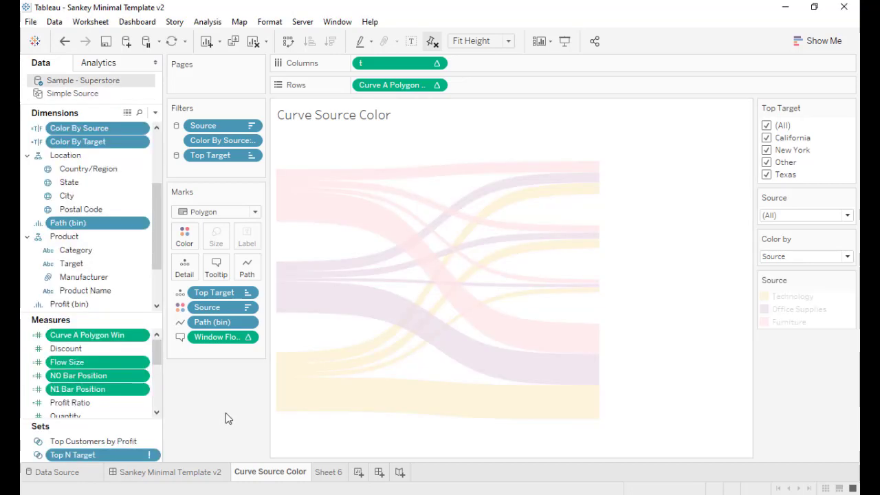
pyautogui.moveTo(110, 420); pyautogui.dragTo(110, 370)
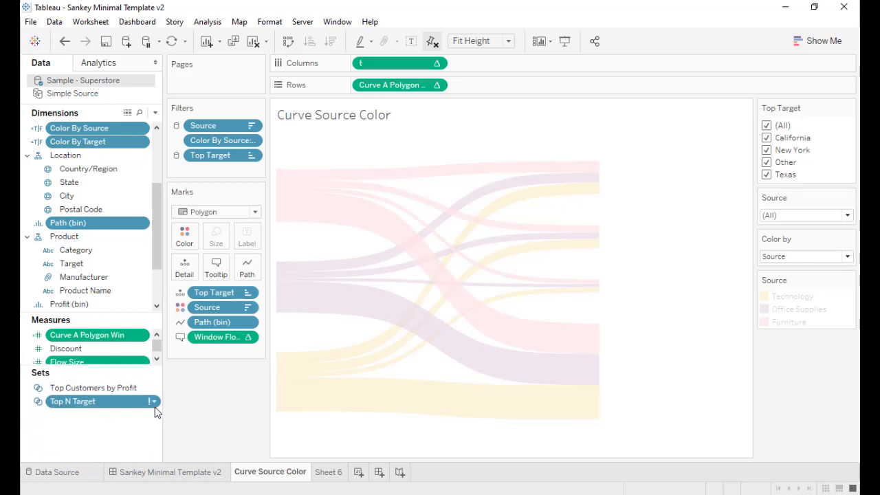
pyautogui.moveTo(155, 408)
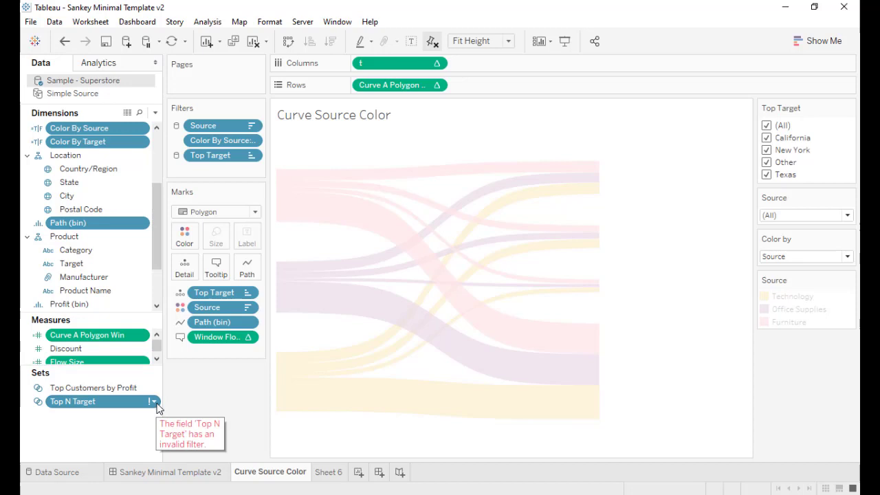
pyautogui.click(157, 408)
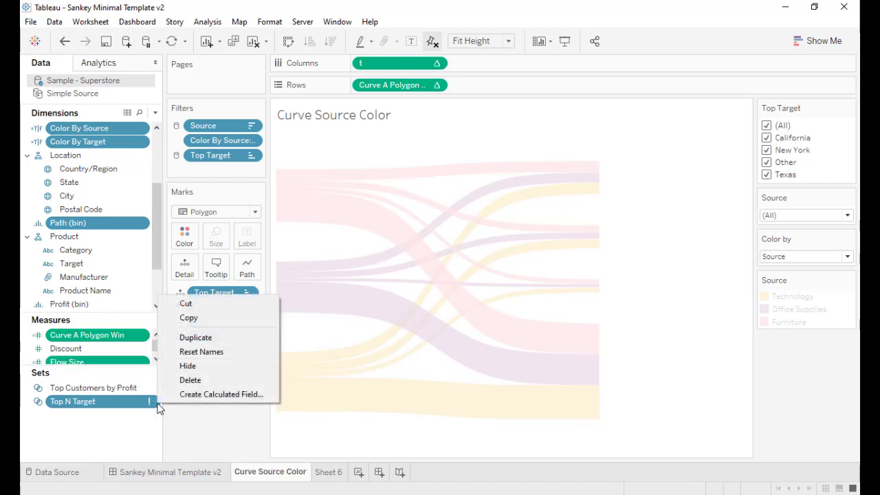
pyautogui.click(118, 446)
pyautogui.click(154, 404)
pyautogui.click(154, 404)
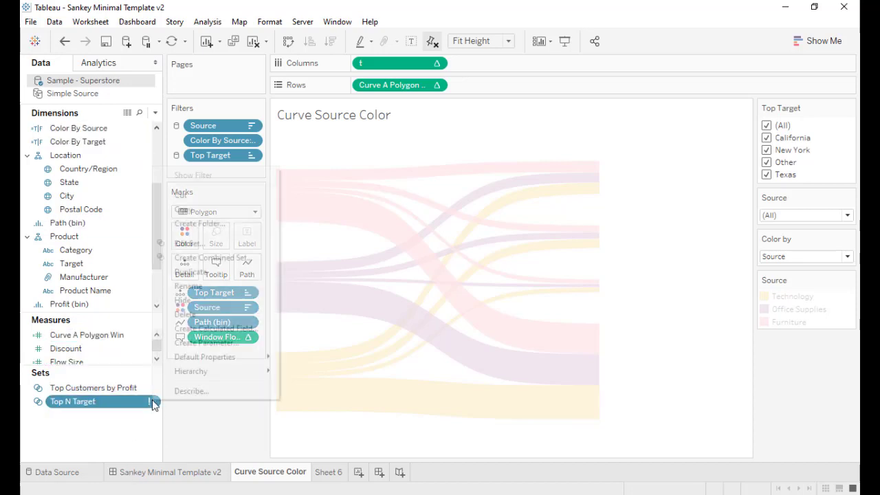
pyautogui.click(190, 245)
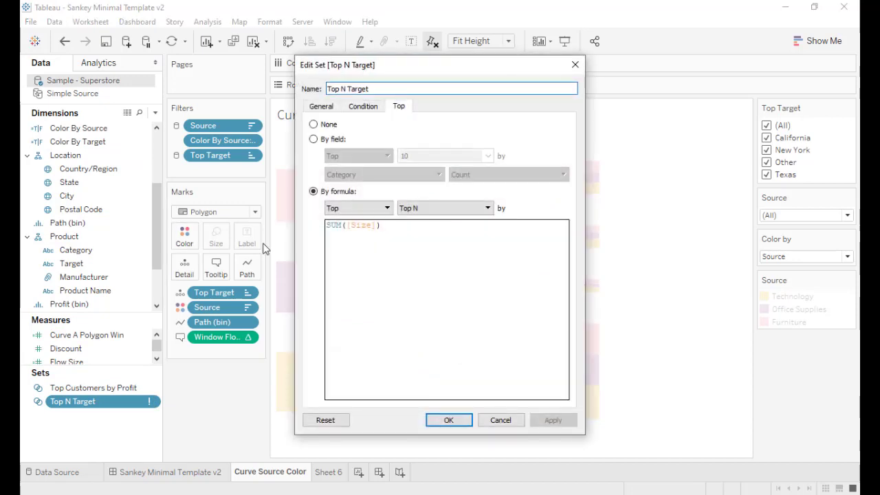
# Complete the set's Top formula as SUM([Size]), apply it and confirm
pyautogui.click(376, 227)
pyautogui.write(')')
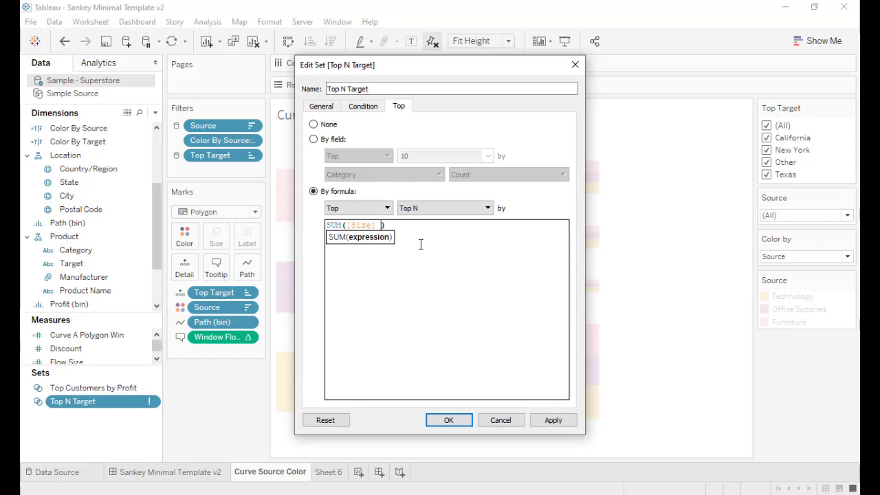
pyautogui.click(560, 424)
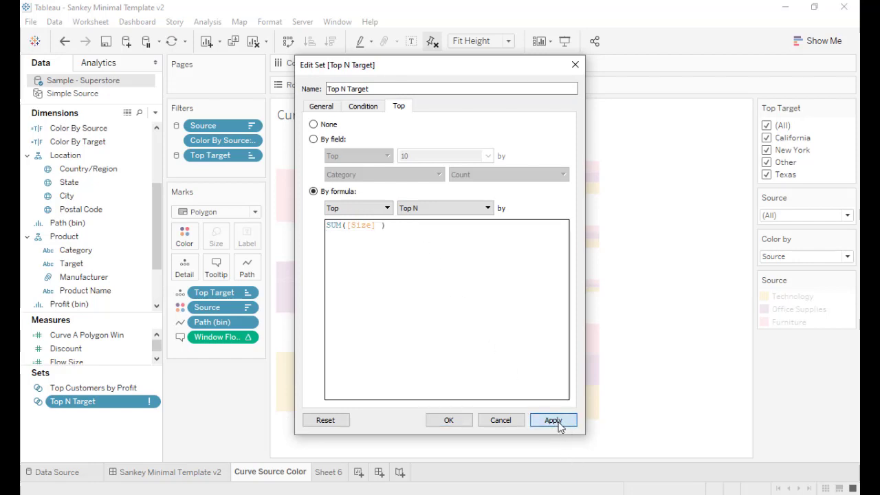
pyautogui.click(466, 424)
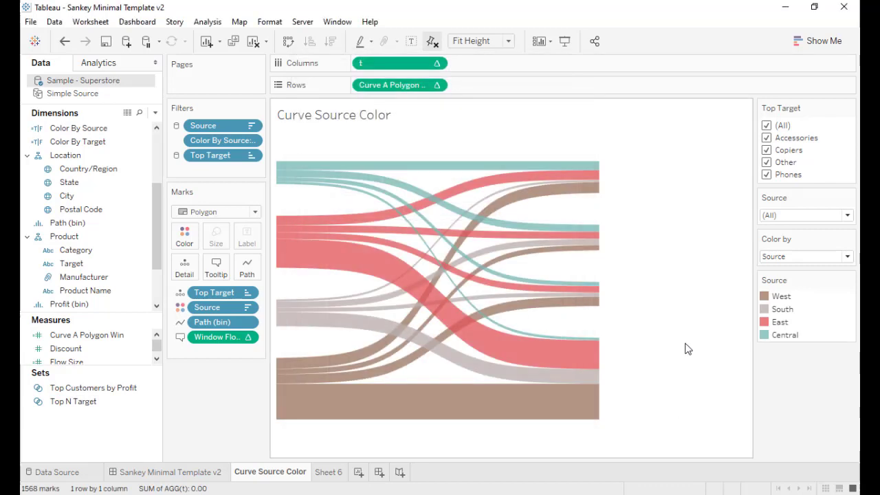
# Switch to the Sankey Minimal Template v2 dashboard to view the Superstore-bound Sankey
pyautogui.click(161, 473)
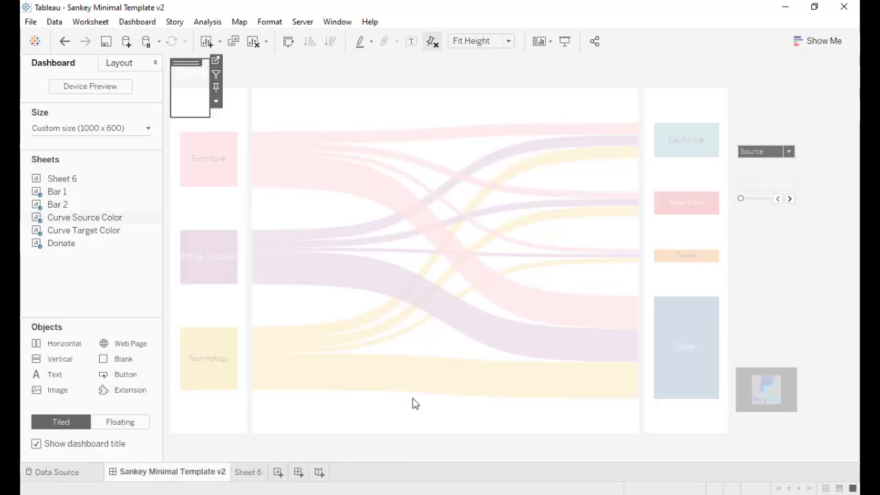